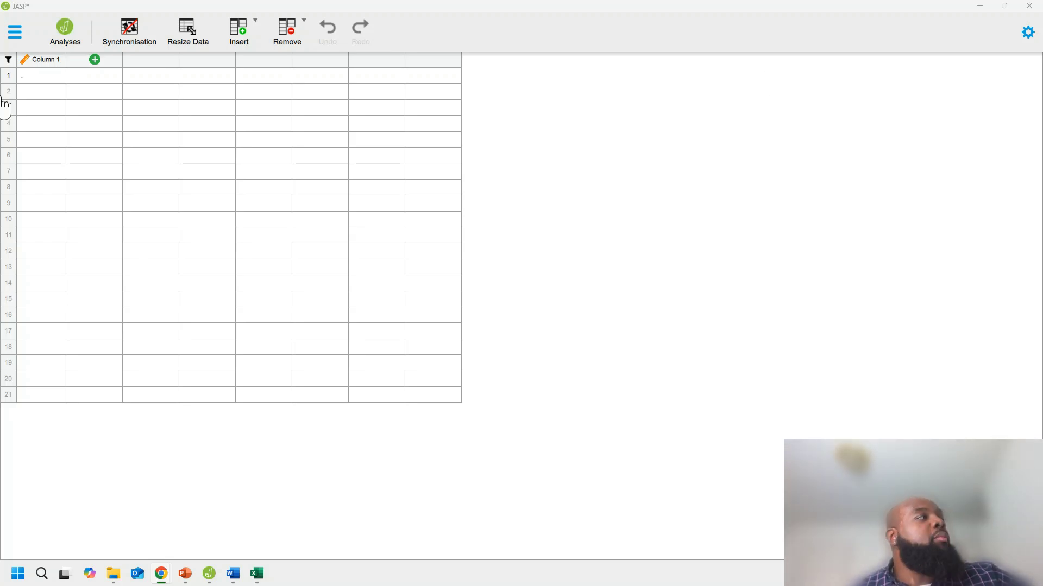
Open the Two-Sample Practice Problems Data file from the recent Week 5 folder.
click(14, 32)
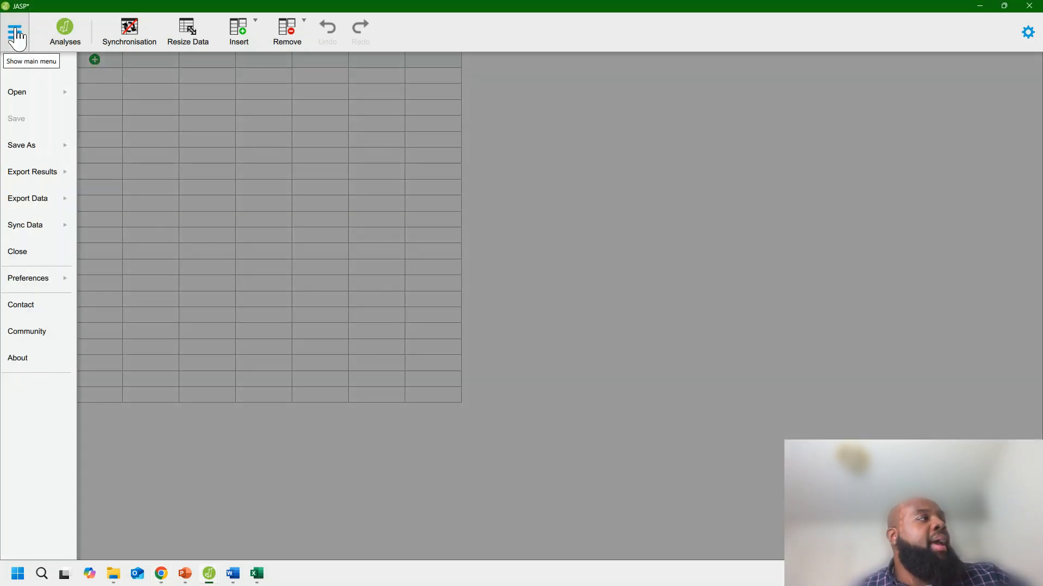
click(31, 95)
click(132, 116)
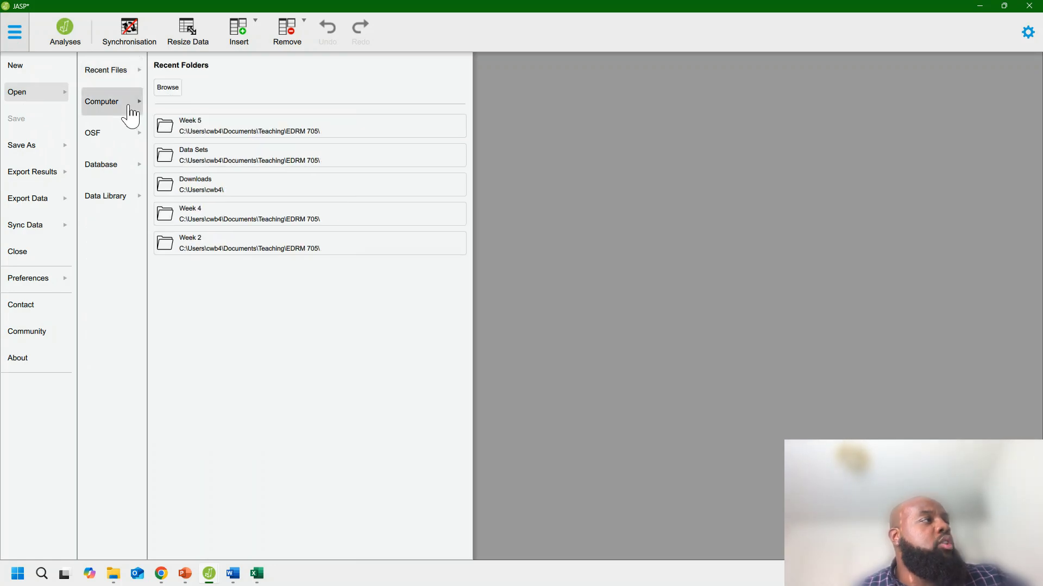
click(197, 130)
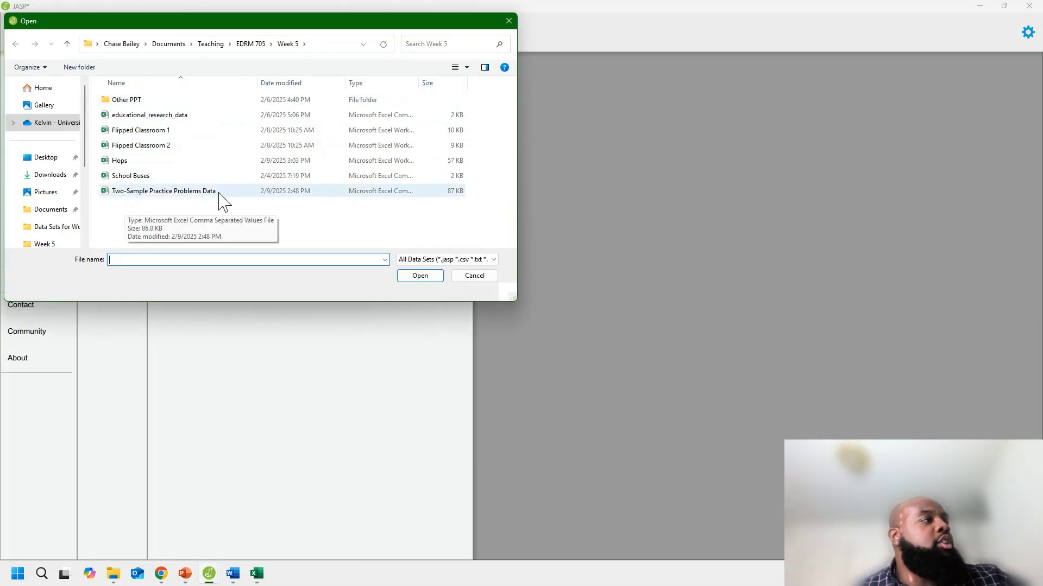
click(172, 192)
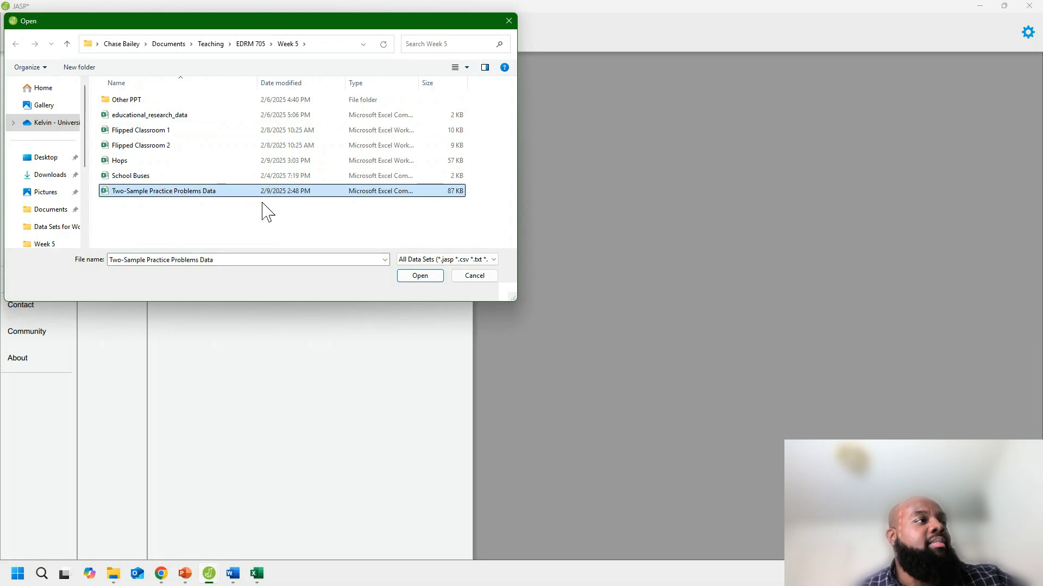
click(421, 277)
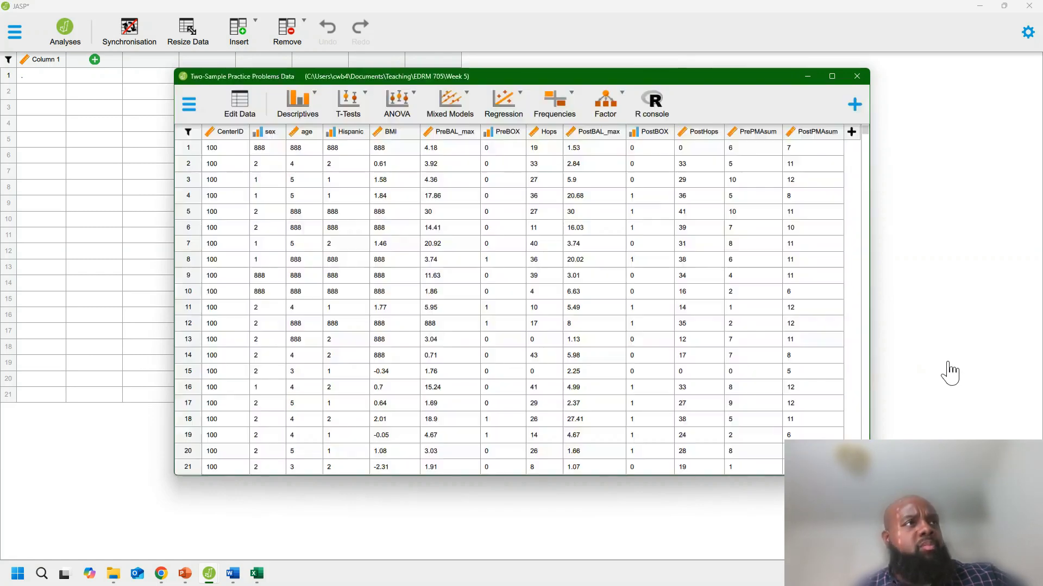
Maximize the data window and scroll through the rows of 888 codes, then back to the top.
click(831, 76)
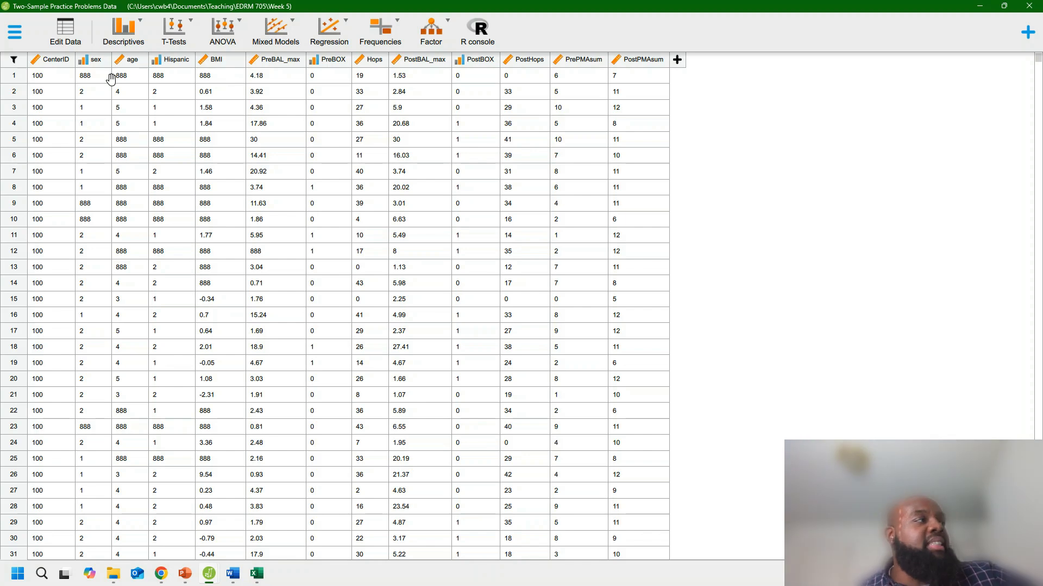
scroll(161, 216, down, 10)
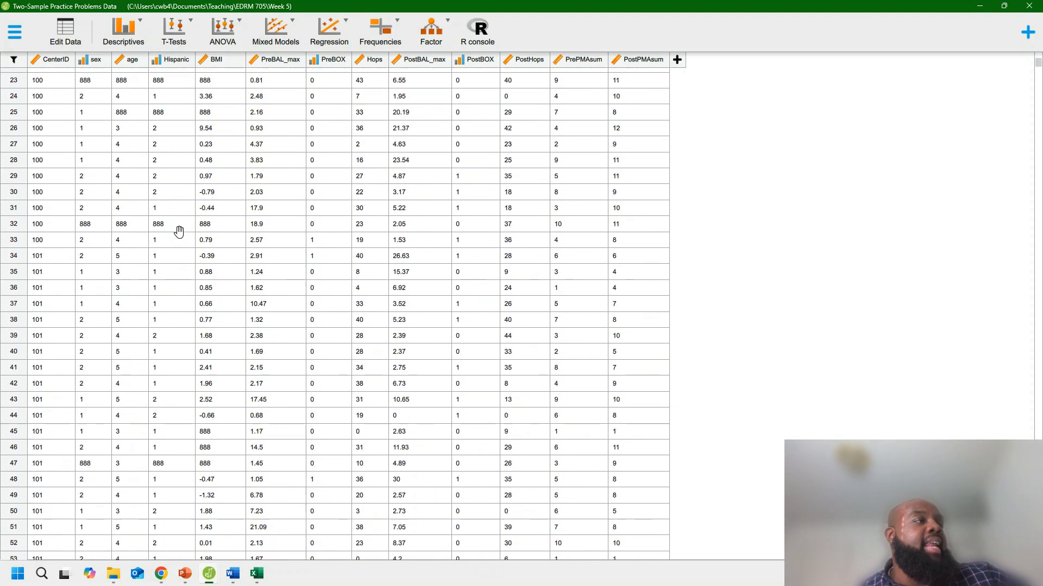
scroll(178, 232, down, 6)
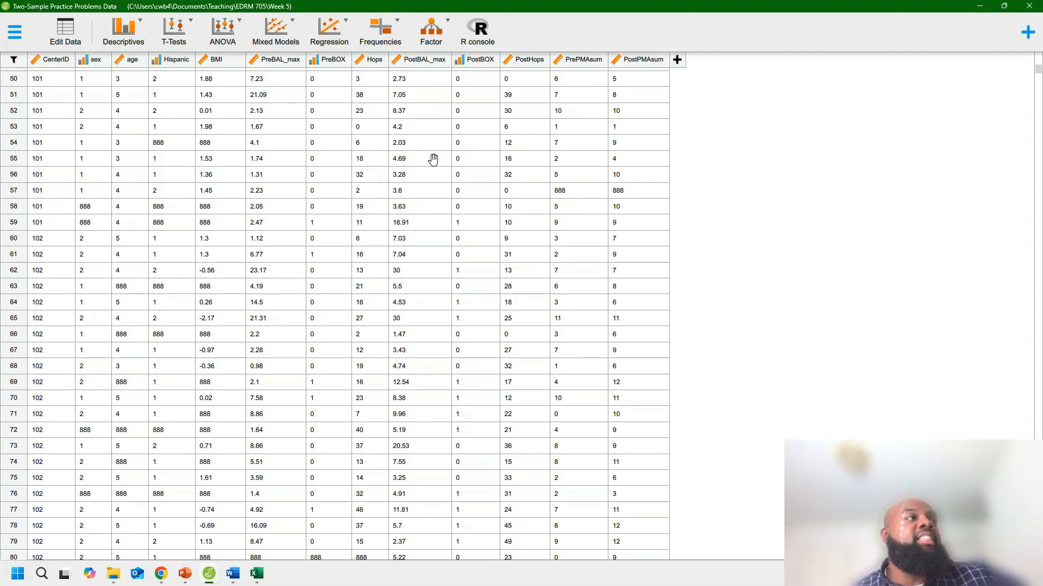
scroll(613, 208, up, 4)
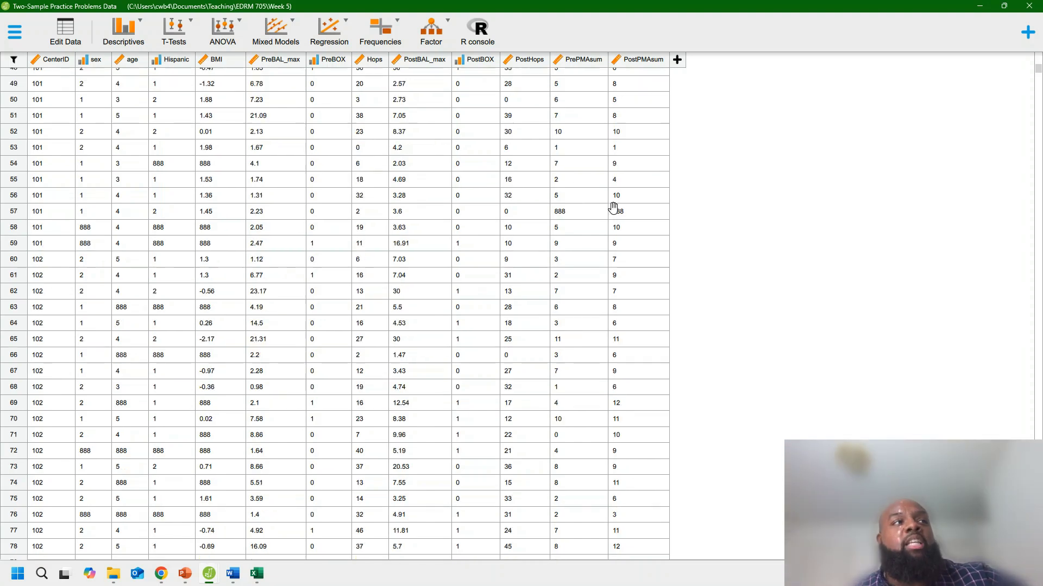
scroll(613, 207, up, 12)
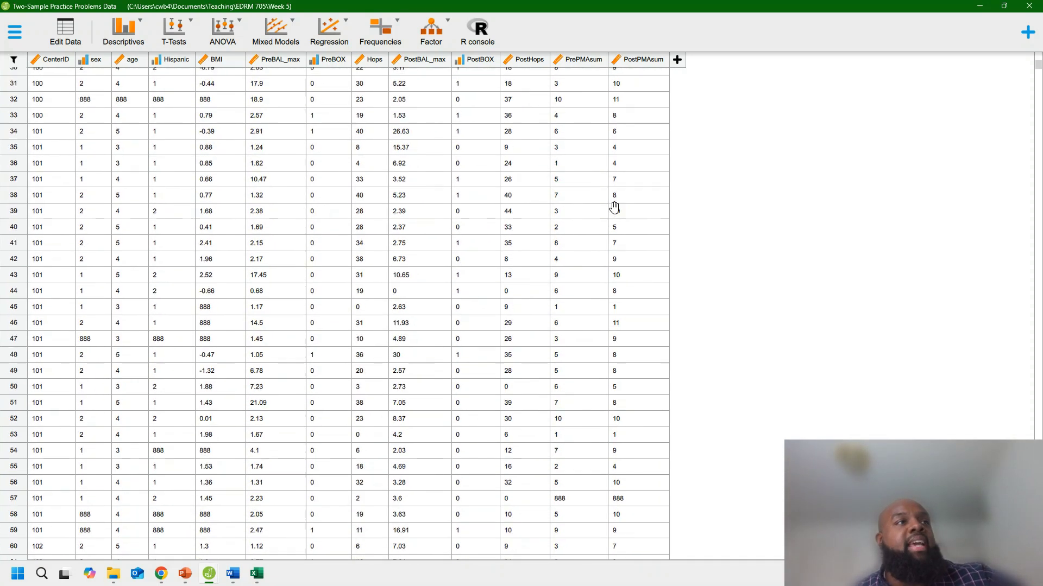
scroll(616, 202, up, 1)
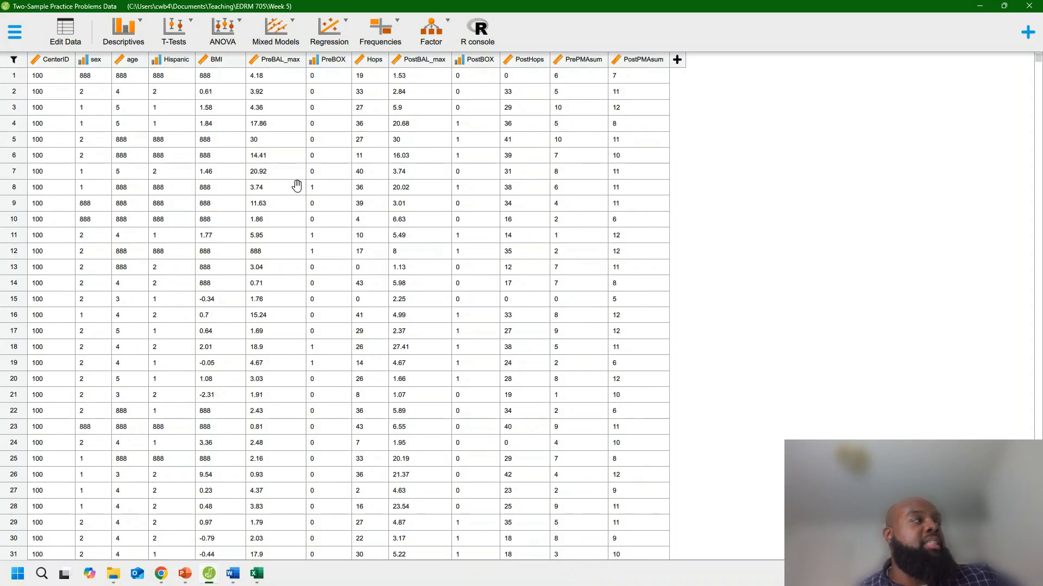
Show the Data preferences with the missing-value list of '.', NA, NaN and nan.
click(15, 34)
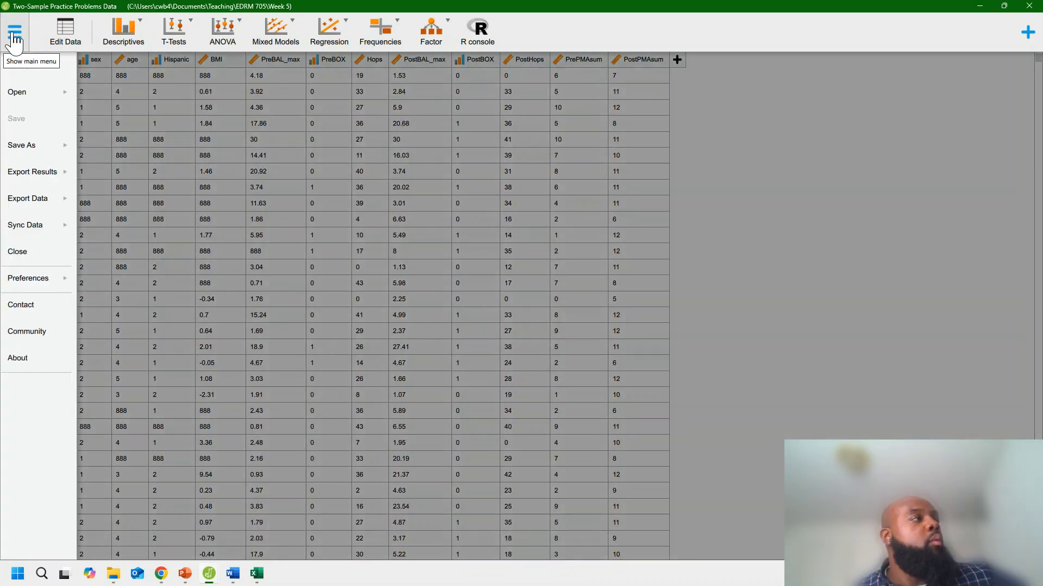
click(30, 281)
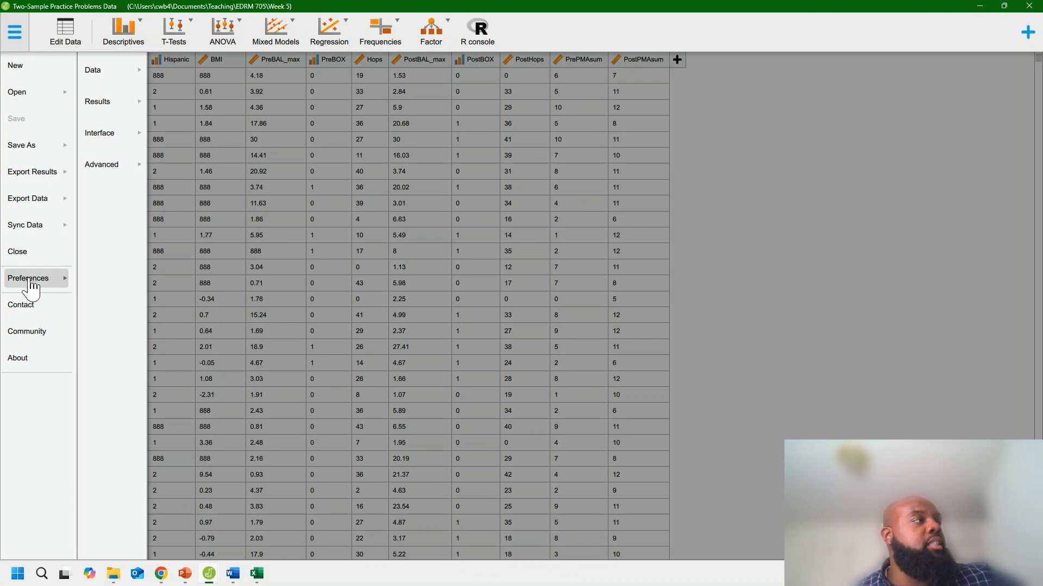
click(96, 75)
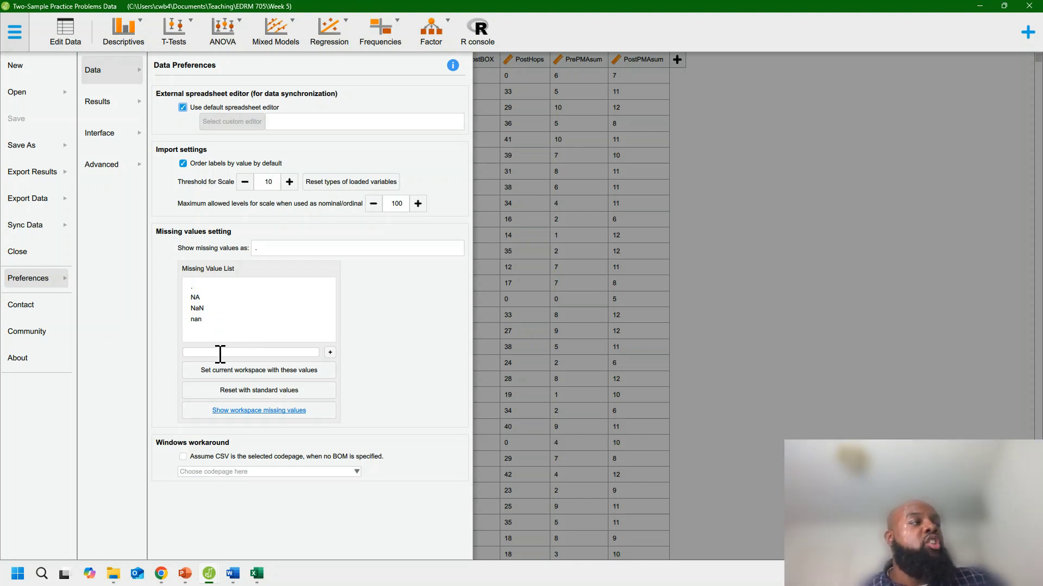
Add 888 to the Missing Value List and go back to the data sheet.
click(202, 353)
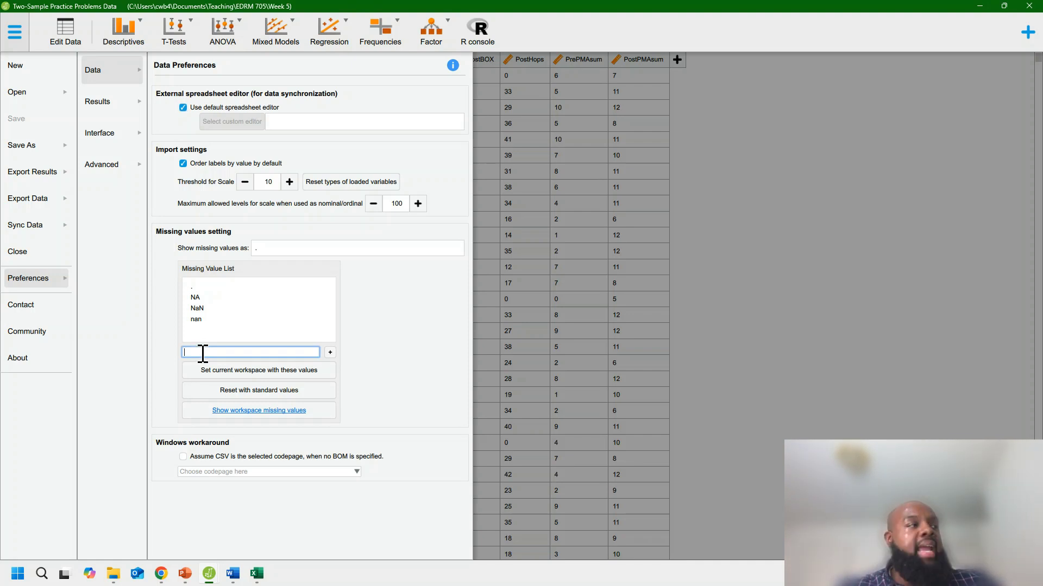
text(888)
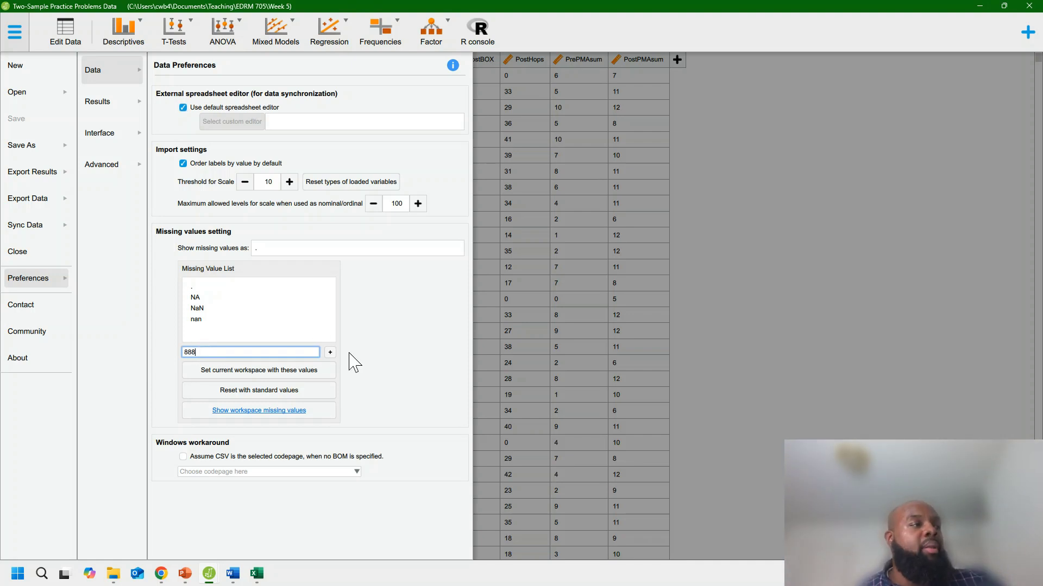
click(330, 352)
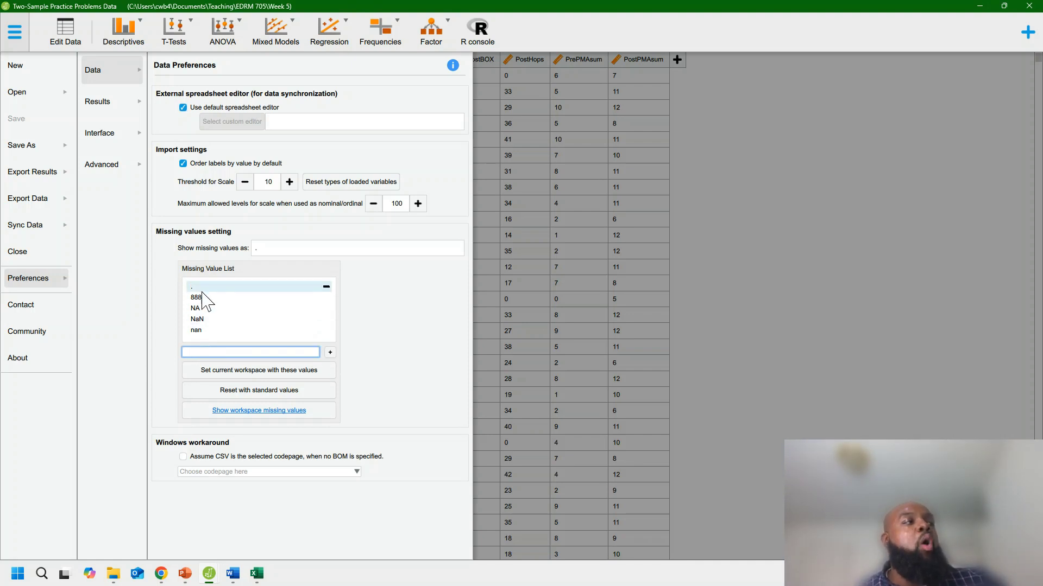
mouse_move(194, 301)
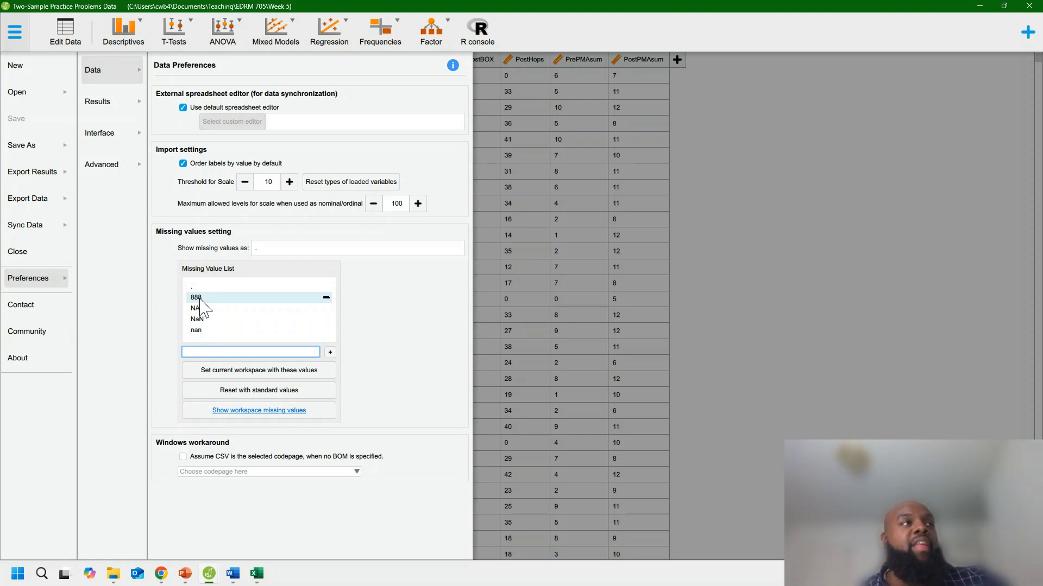
click(823, 217)
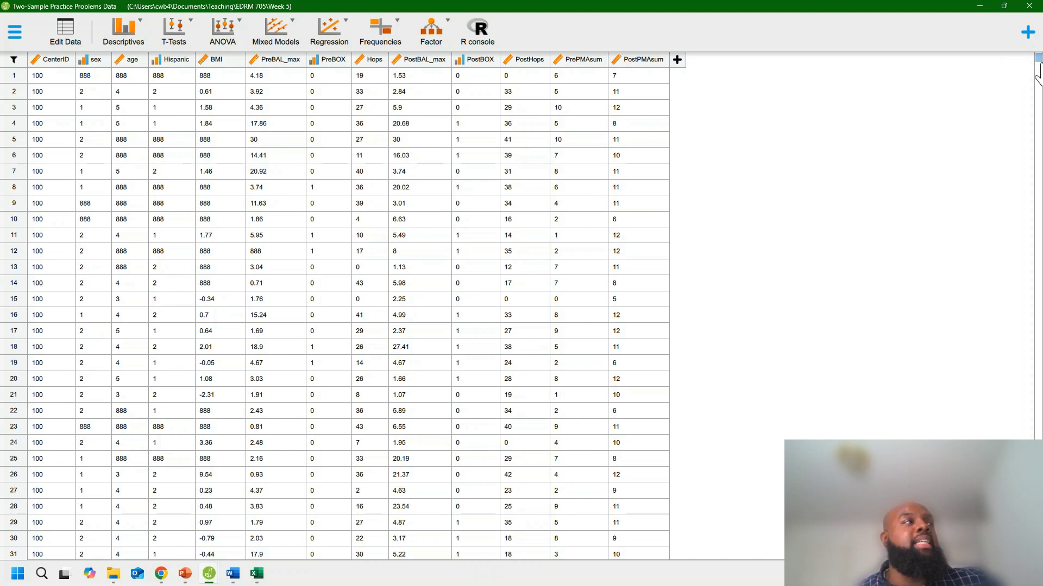
Scroll the data grid to around row 2130, where sex, age, Hispanic and BMI hold 888.
drag(1036, 68, 1020, 490)
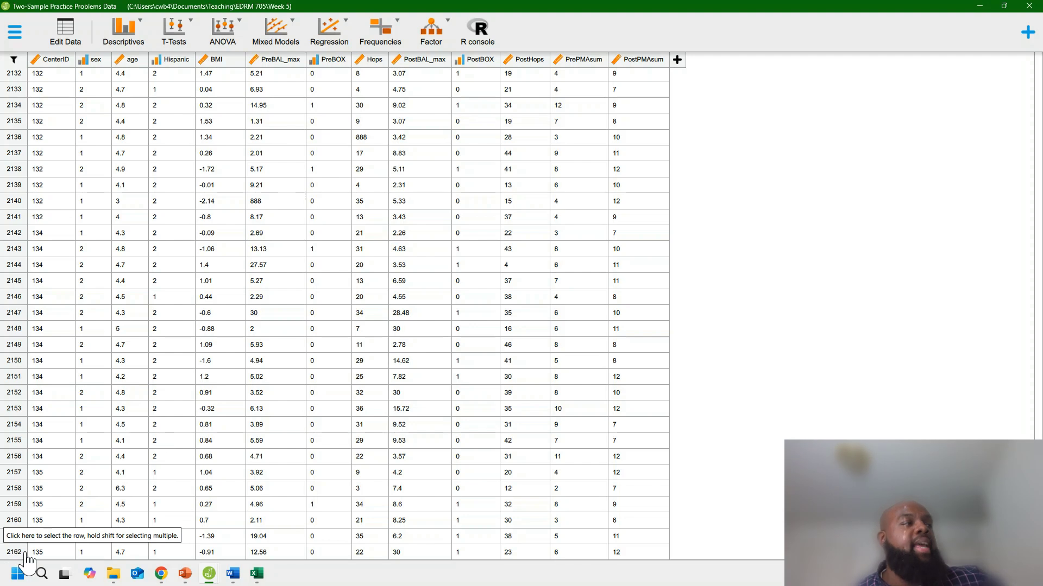
scroll(174, 333, up, 5)
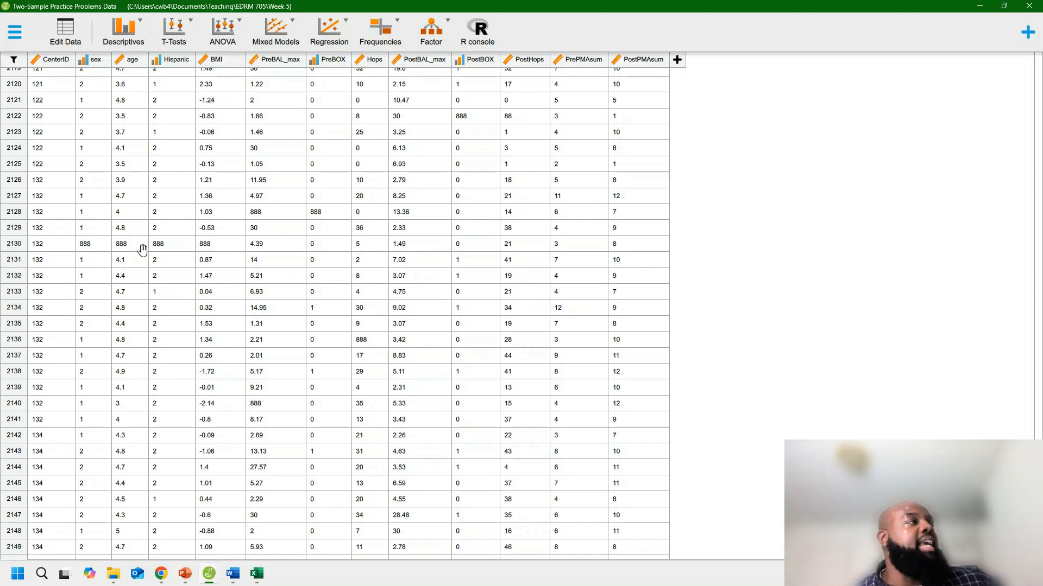
Run Descriptive Statistics on sex (2162 valid, 0 missing, maximum 888), then reopen Data Preferences.
click(129, 38)
click(129, 61)
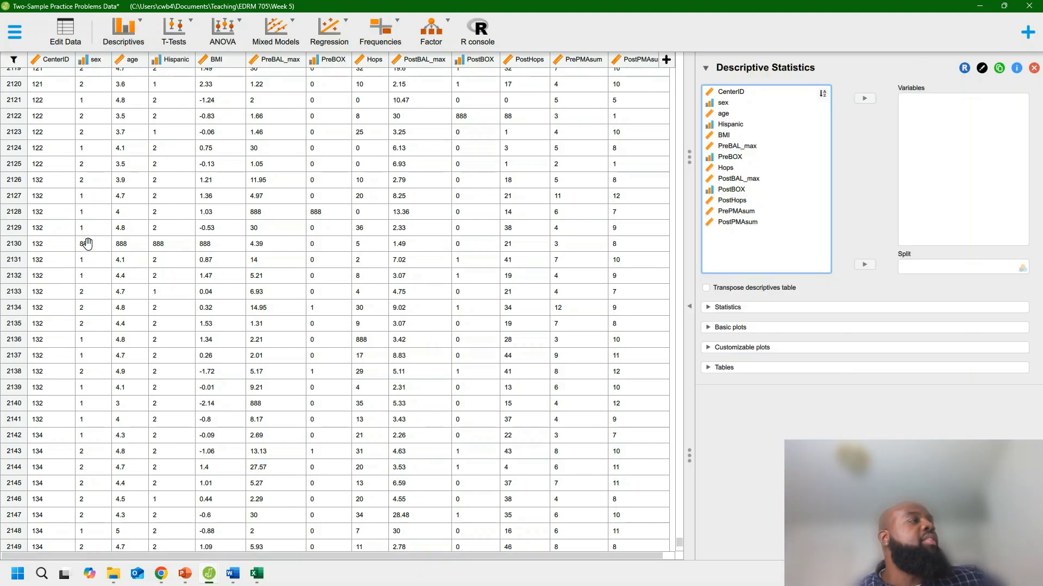
click(725, 103)
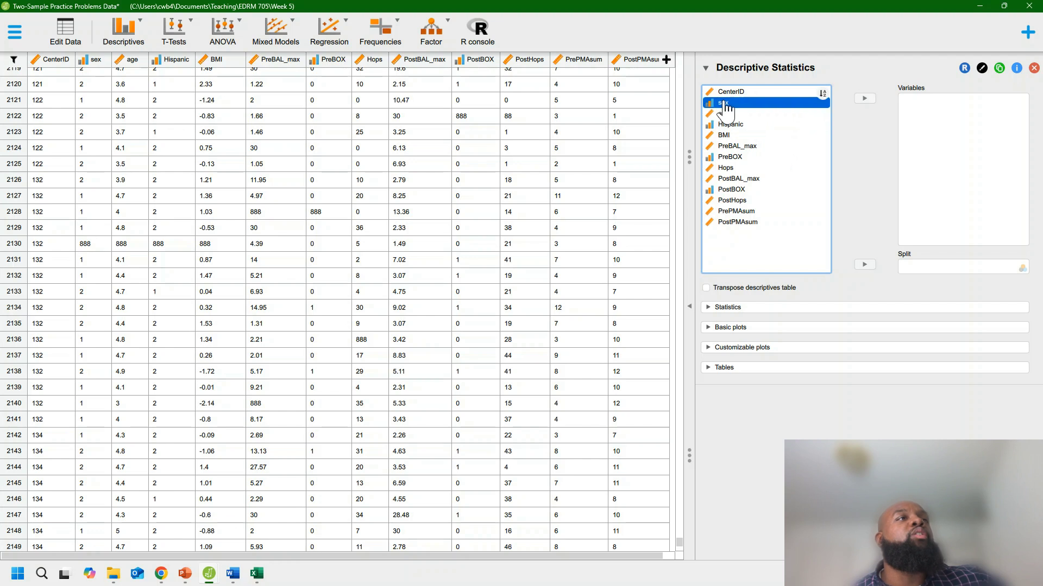
click(862, 100)
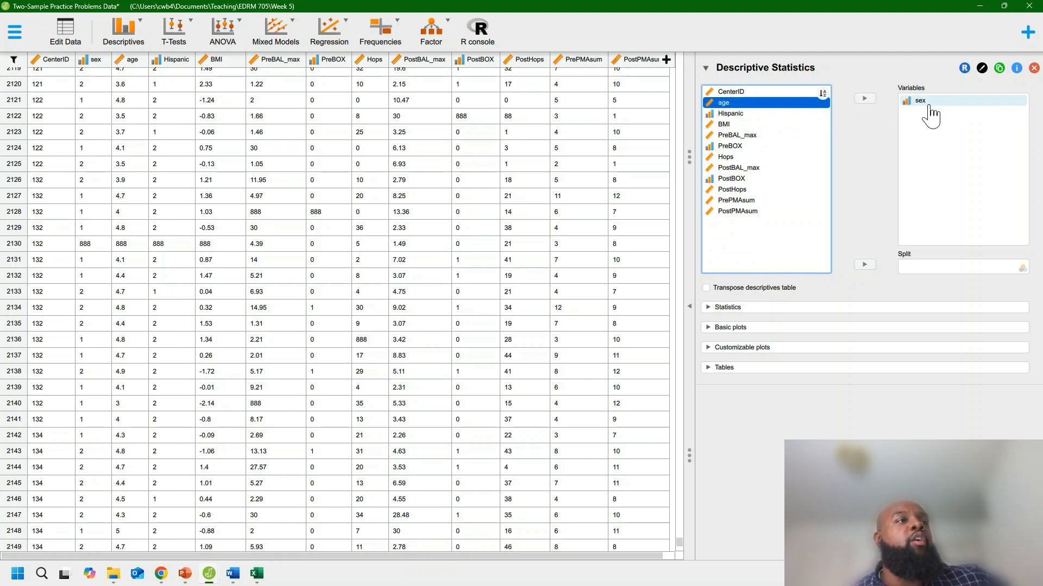
click(689, 306)
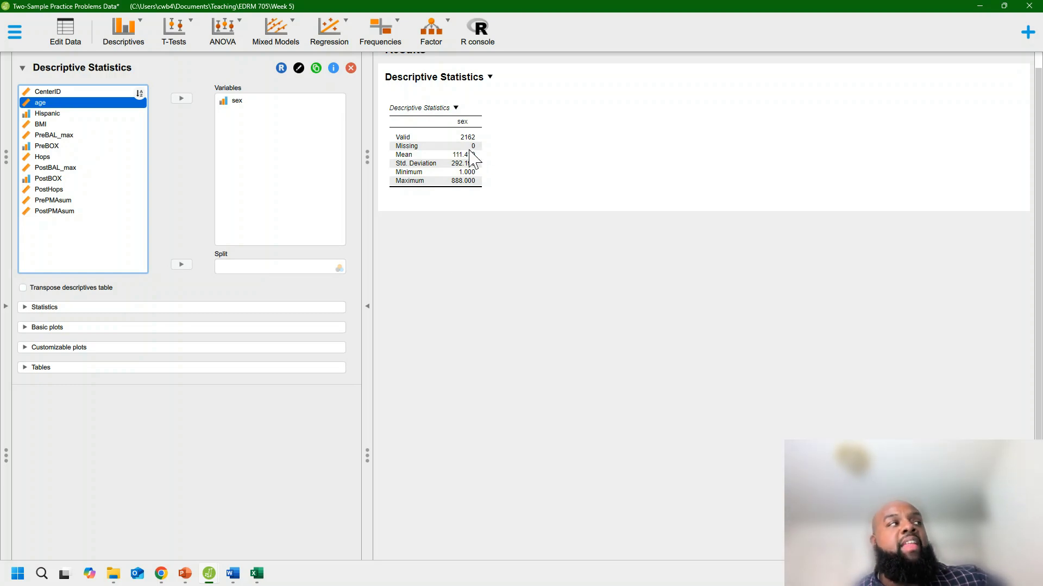
click(16, 44)
click(34, 280)
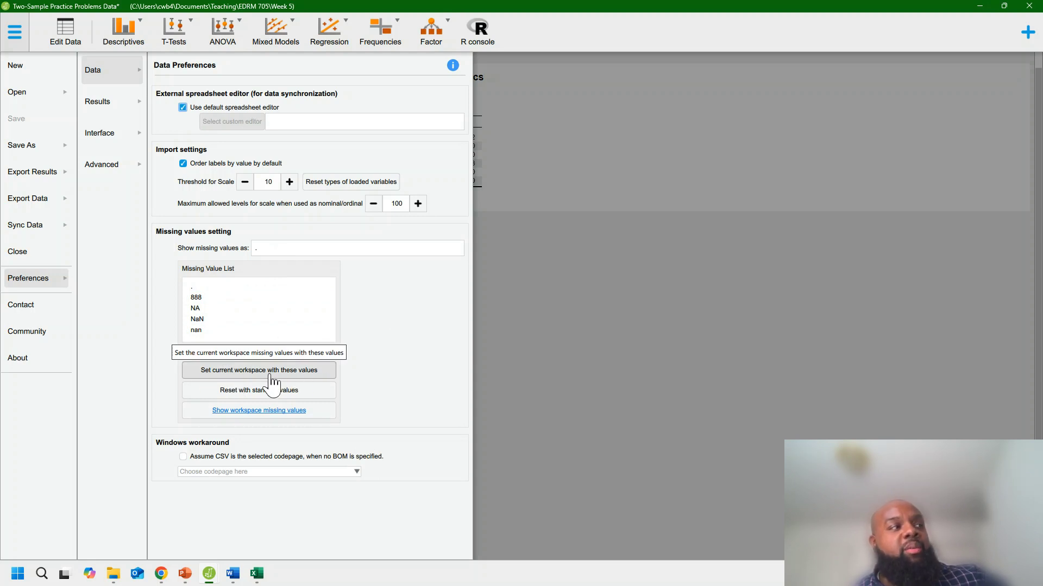
Apply the missing-value list to the workspace so sex shows 1894 valid and 268 missing.
click(270, 373)
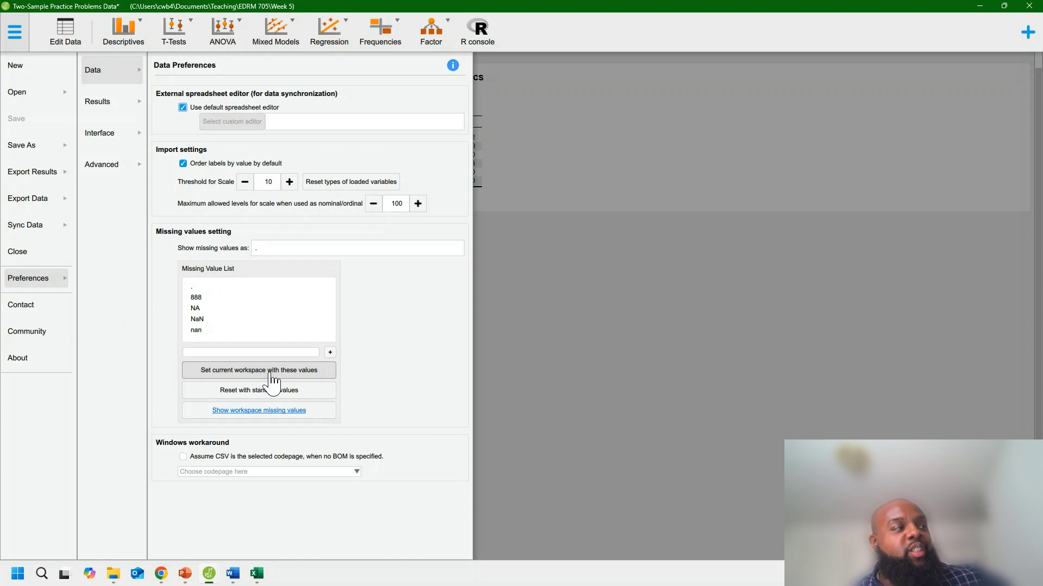
click(656, 309)
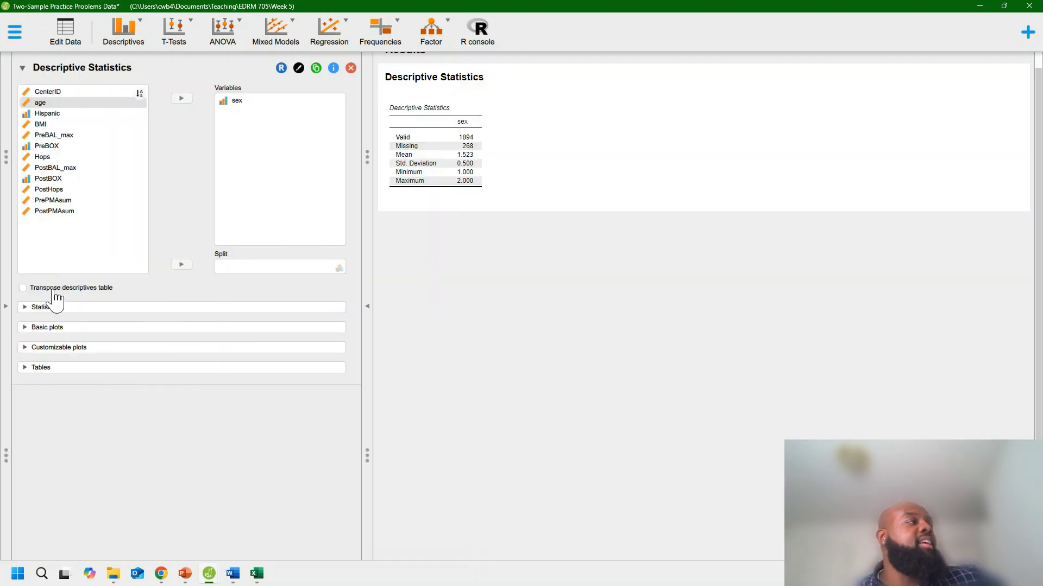
Check the 888 cells now read as missing, add an empty Descriptive Statistics analysis, and reshow the data.
click(5, 307)
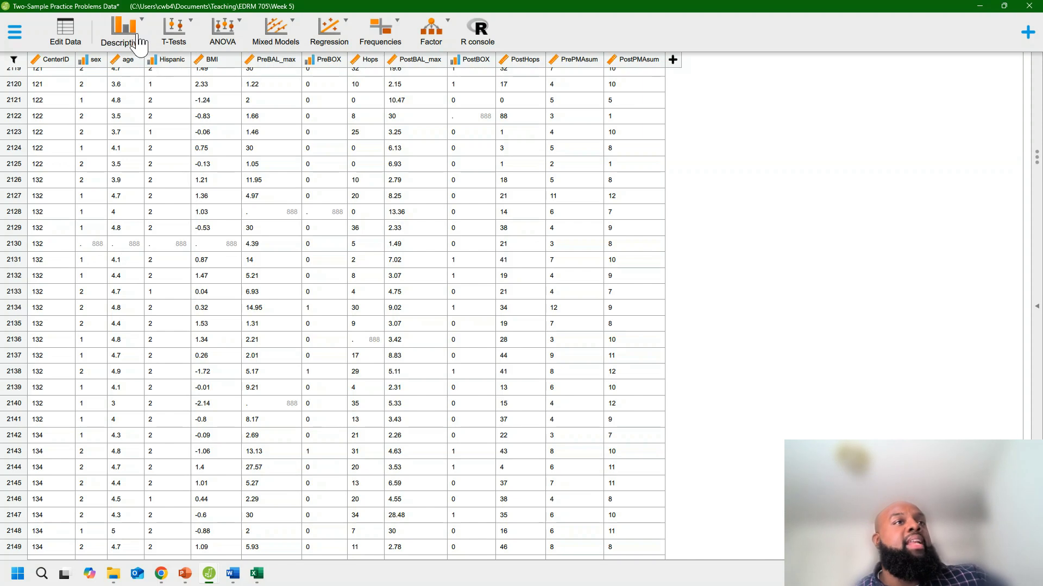
click(1036, 309)
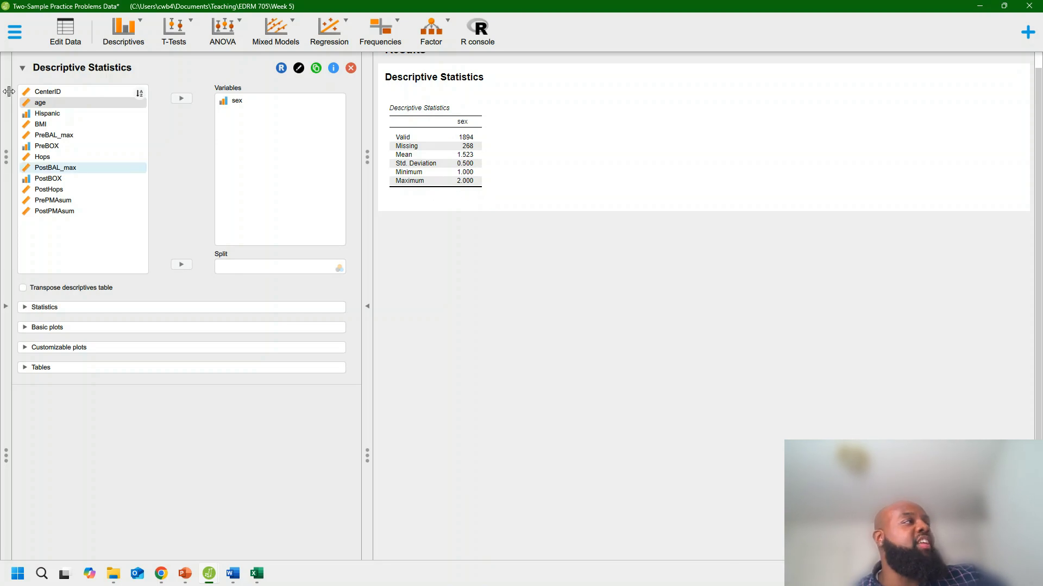
click(125, 36)
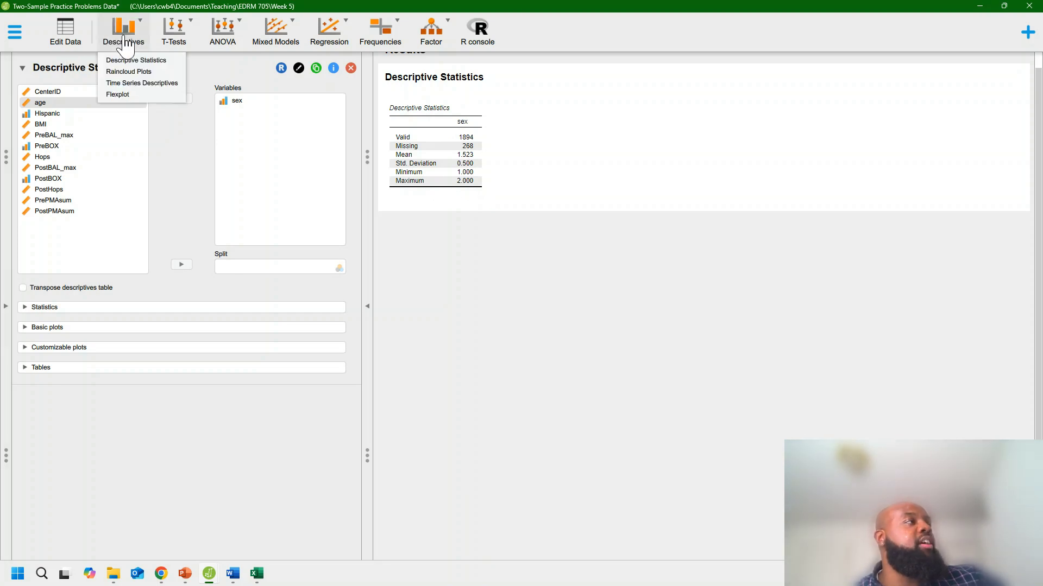
click(130, 60)
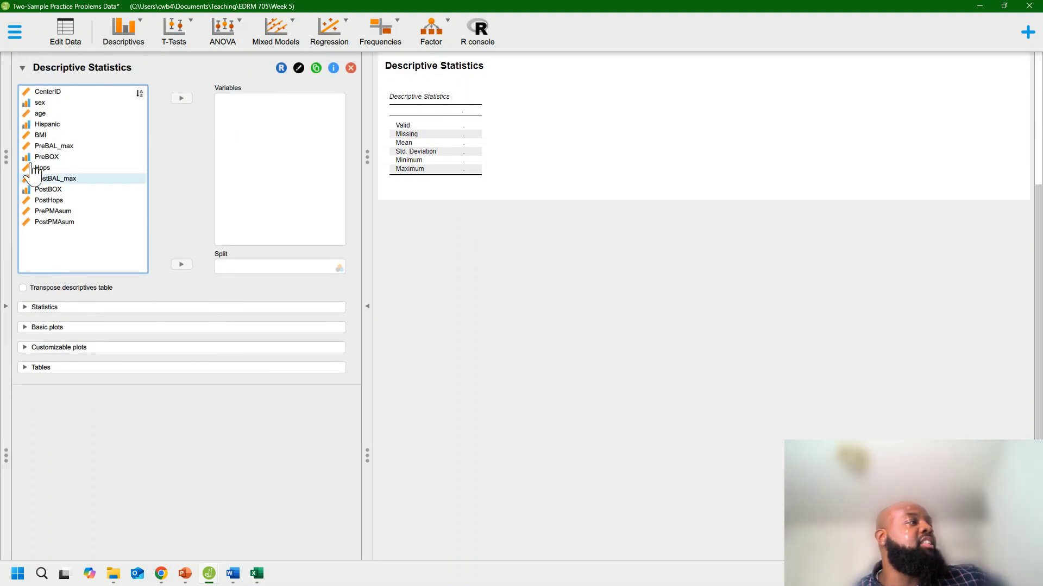
click(5, 306)
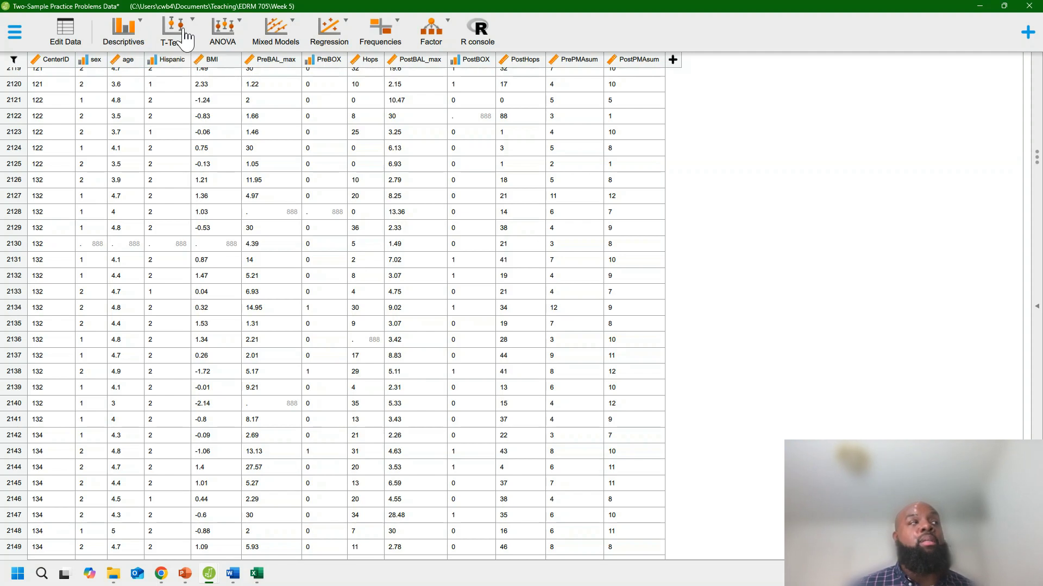
Reset the missing-value list to standard values without 888 and apply it to the current workspace.
click(16, 38)
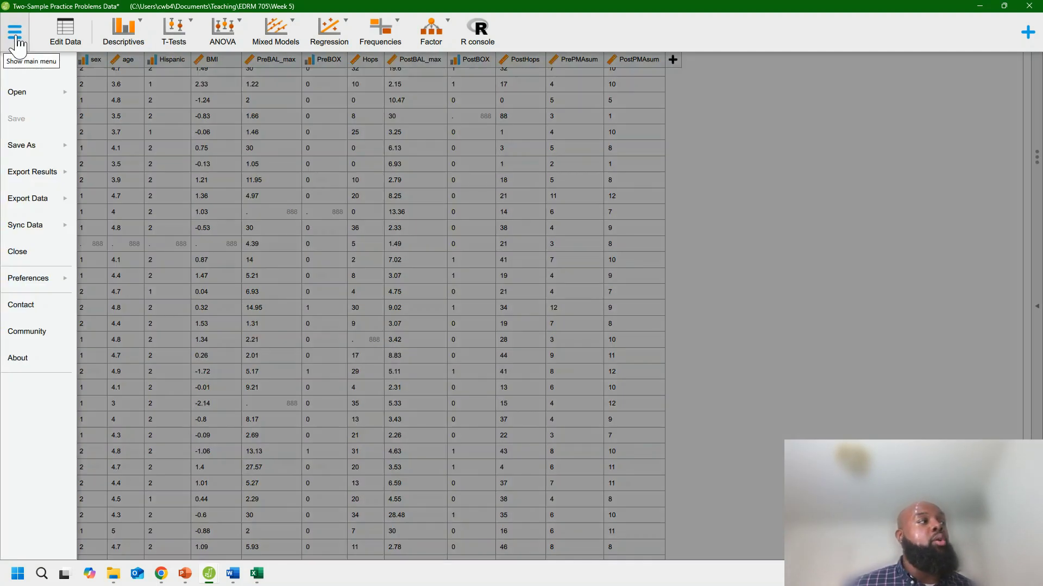
click(45, 279)
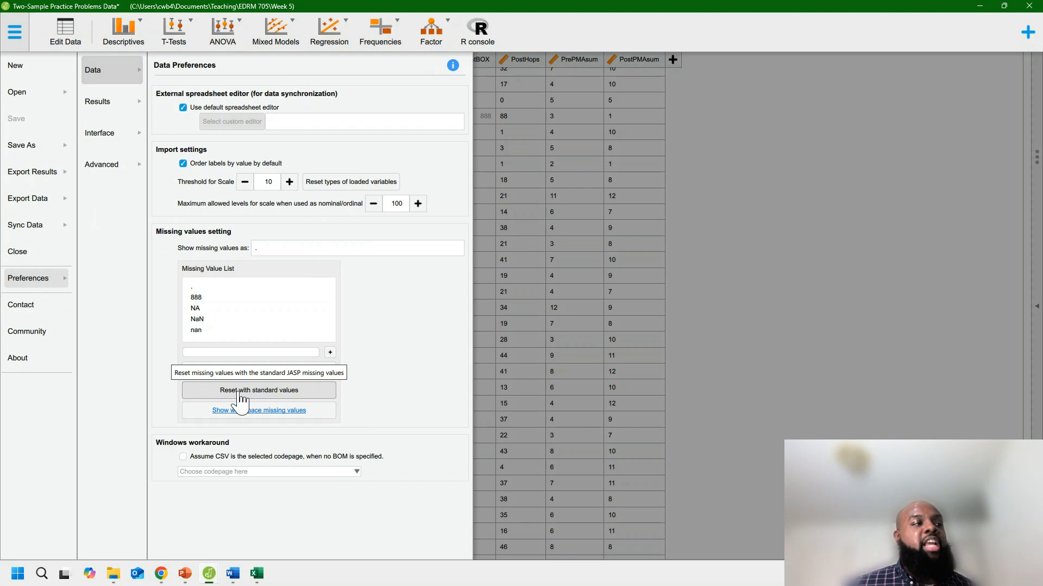
click(277, 402)
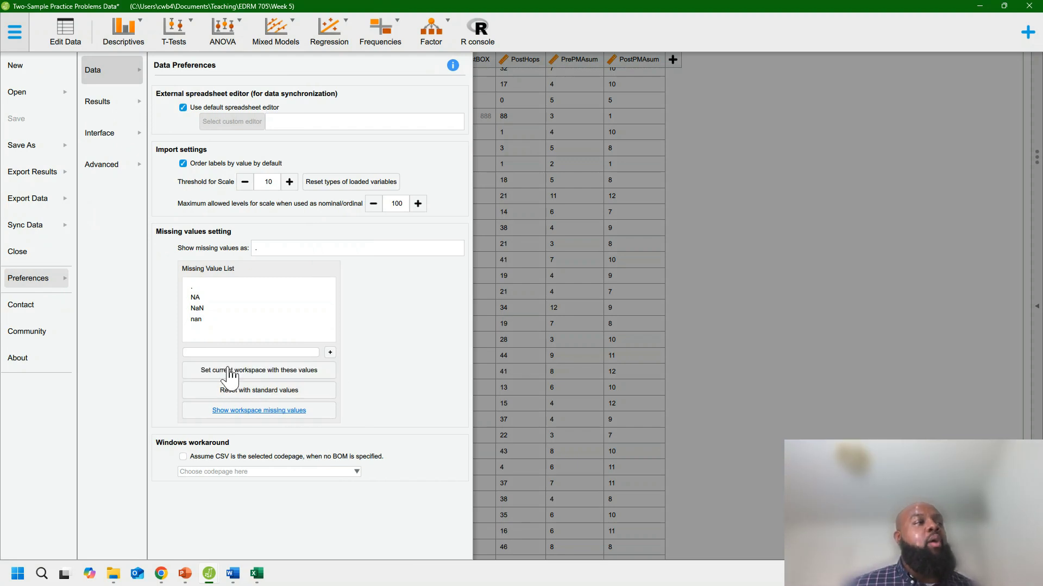
click(244, 375)
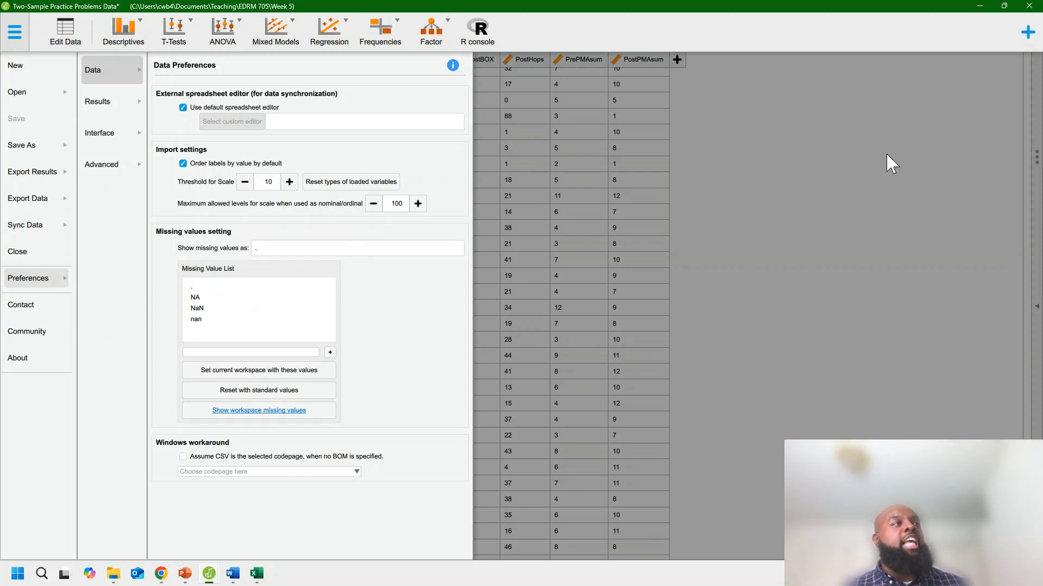
click(806, 237)
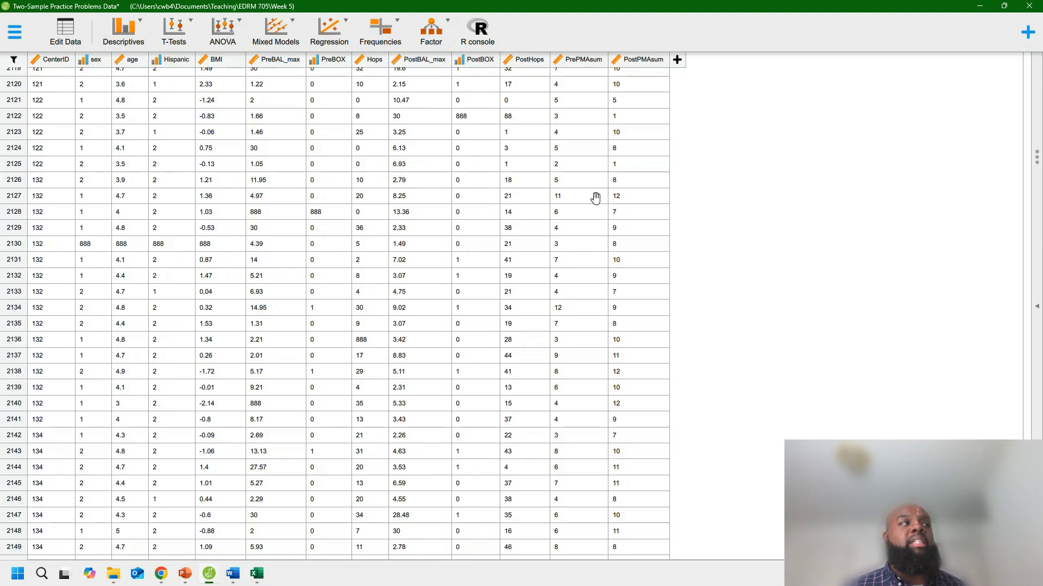